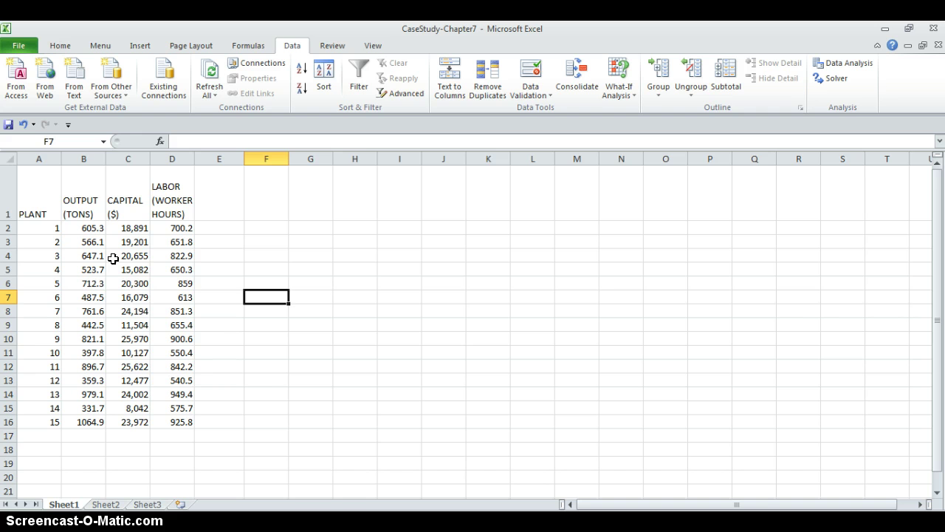
- Enter log(Q)=log(alpha)+beta1*log(L)+beta2*log(K) in cell L2 beside the data
click(524, 222)
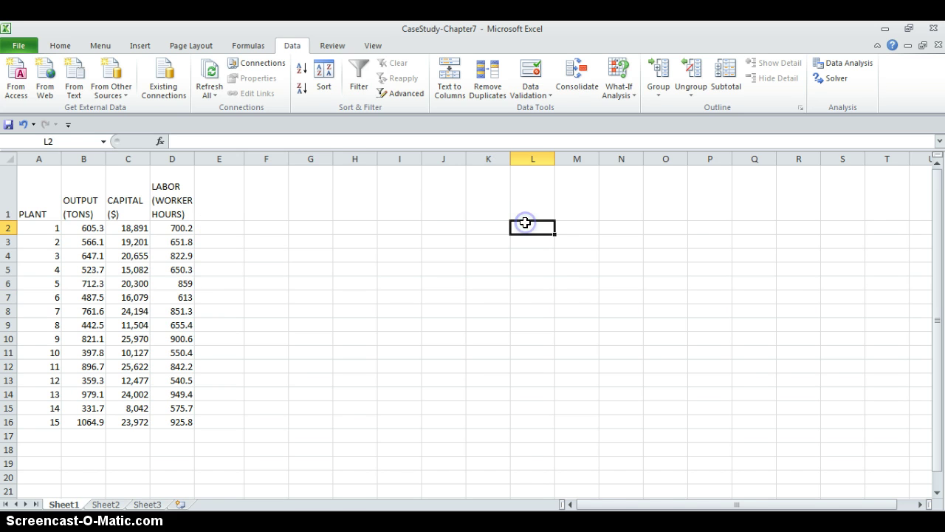
text(log)
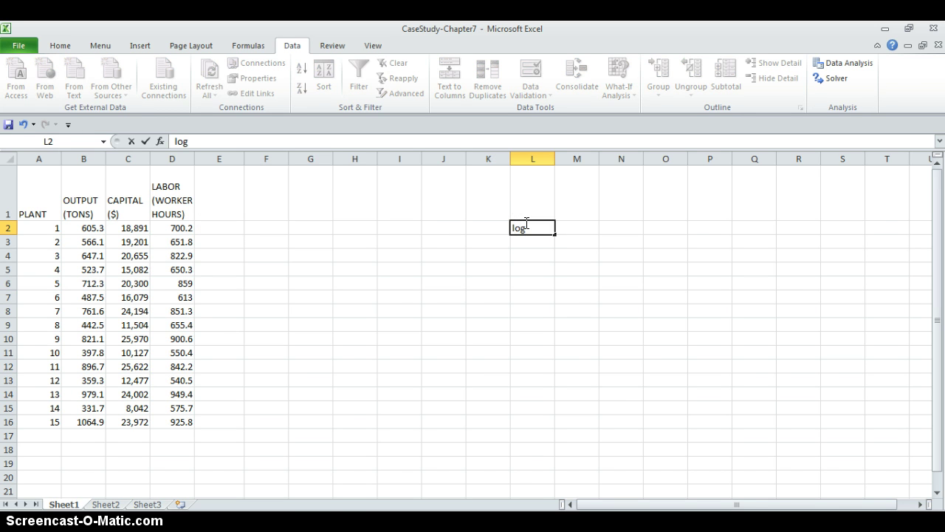
text((Q)=log(alpha)
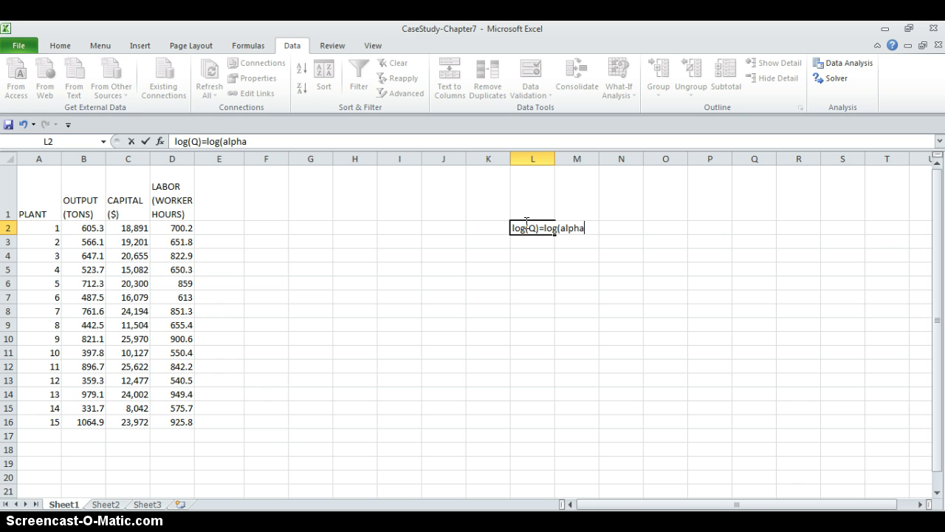
text()+beta1*log(L))
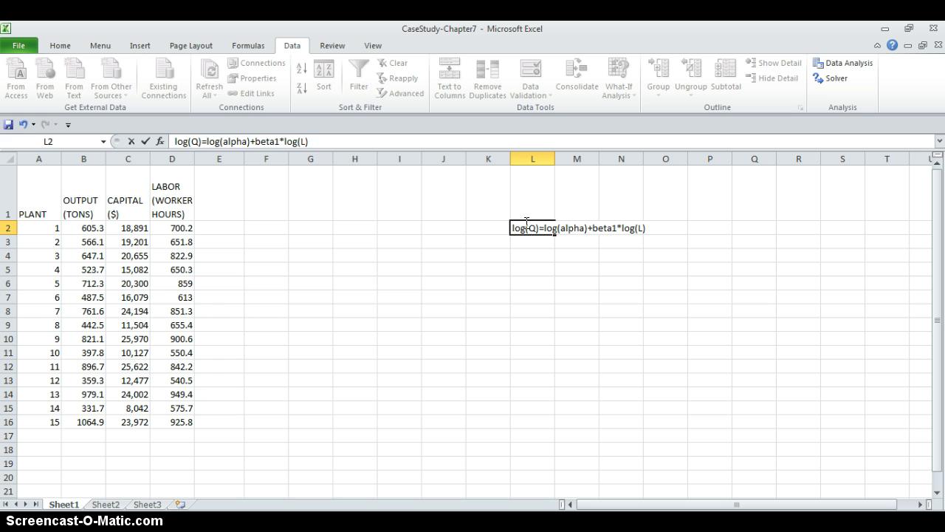
text(+beta2*log()
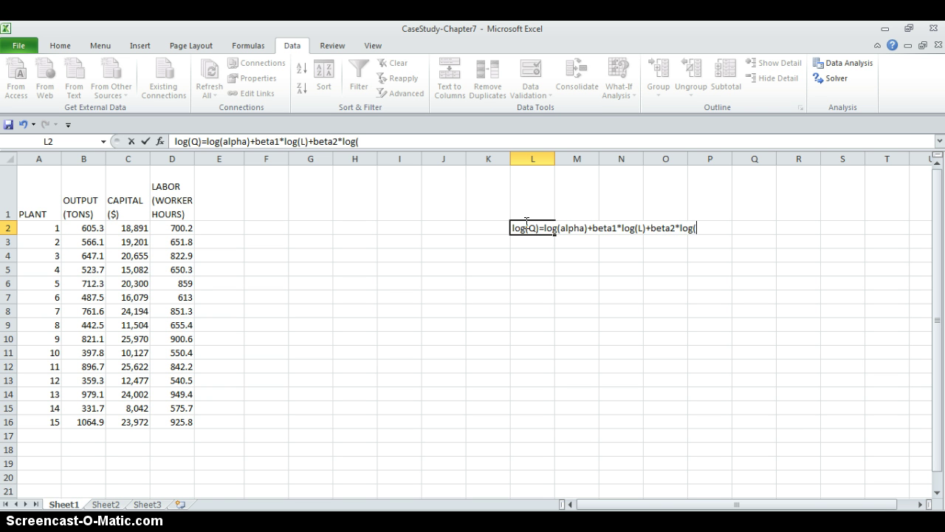
text(K))
click(529, 243)
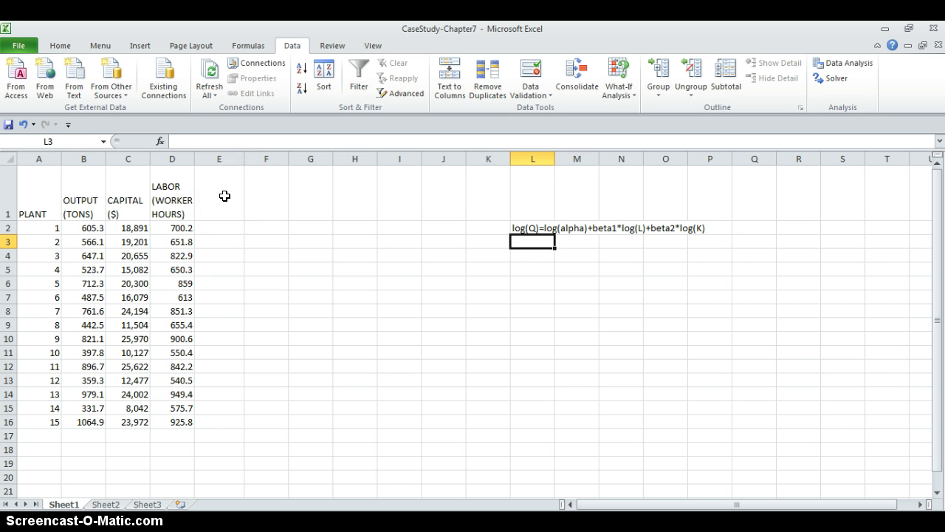
- Label E1, F1 and G1 as ln(Q), ln(L) and ln(K), fixing the lowercase k
click(216, 196)
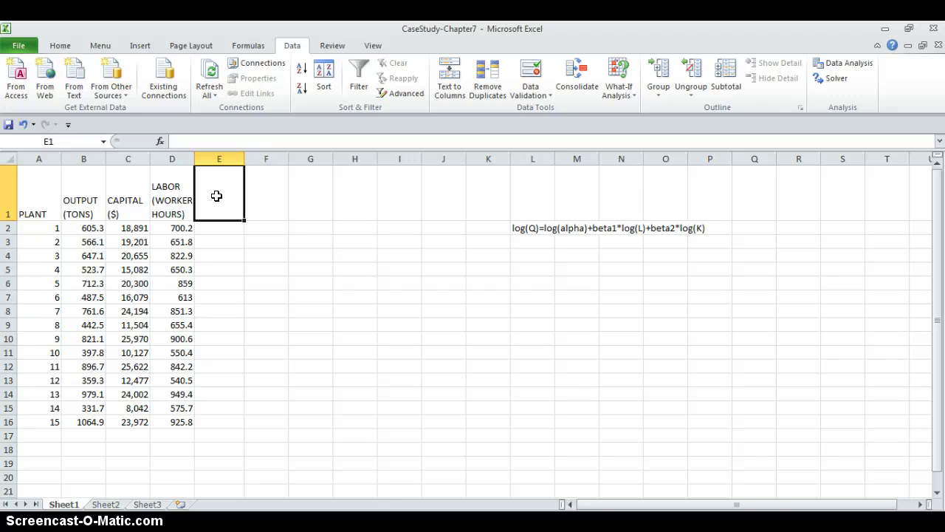
text(ln)
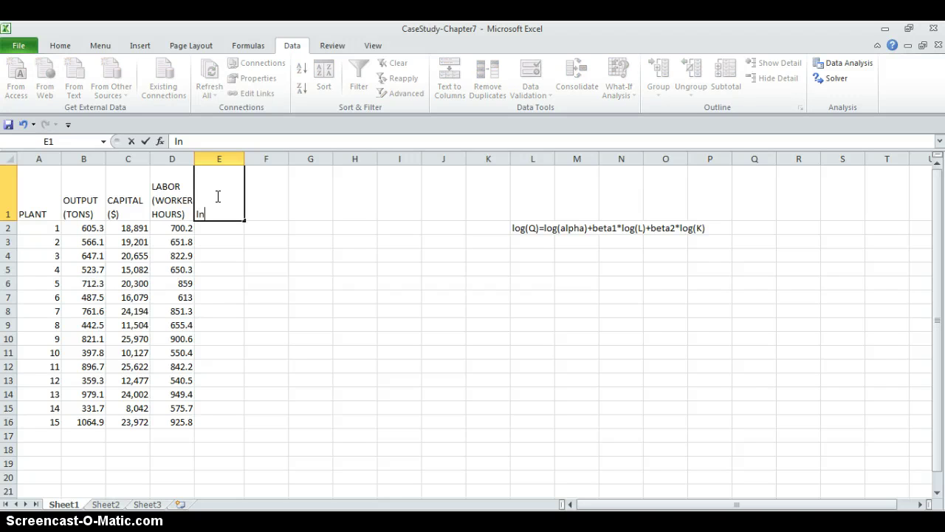
text((Q))
click(236, 203)
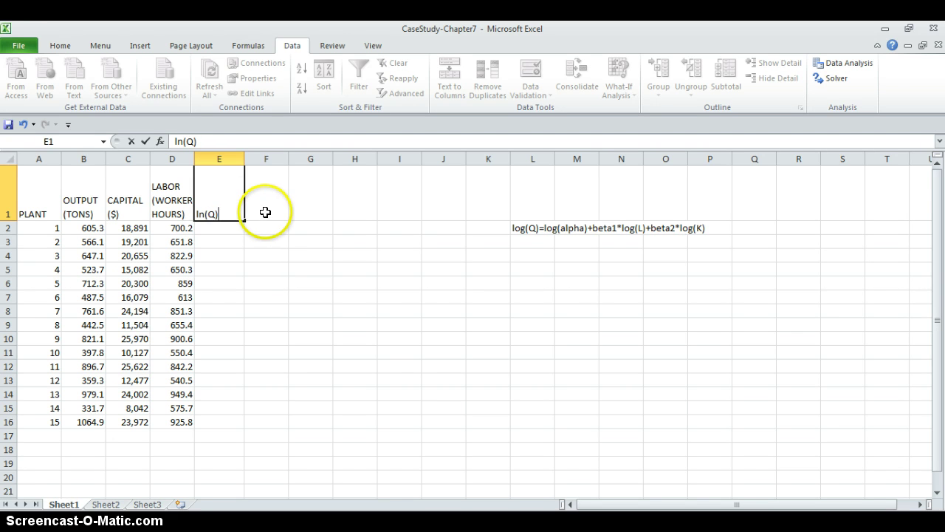
click(262, 211)
text(ln()
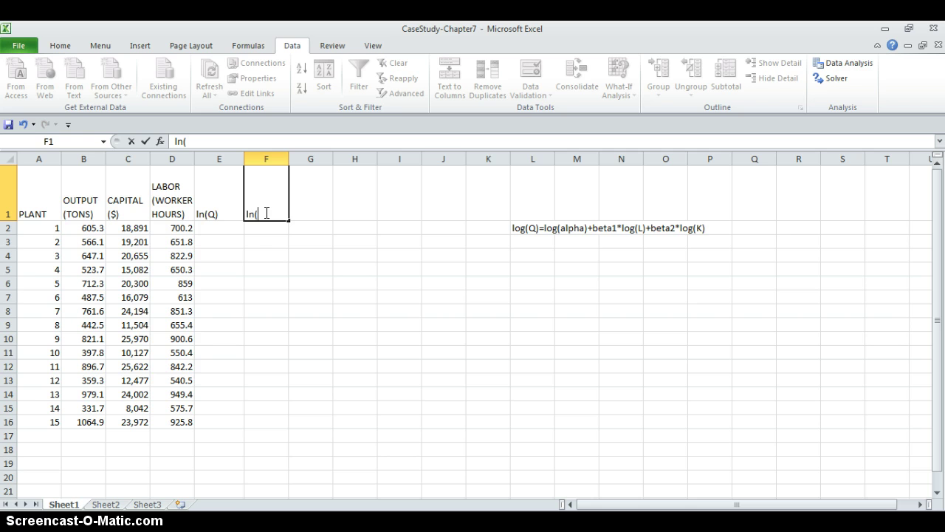
text(L))
click(313, 202)
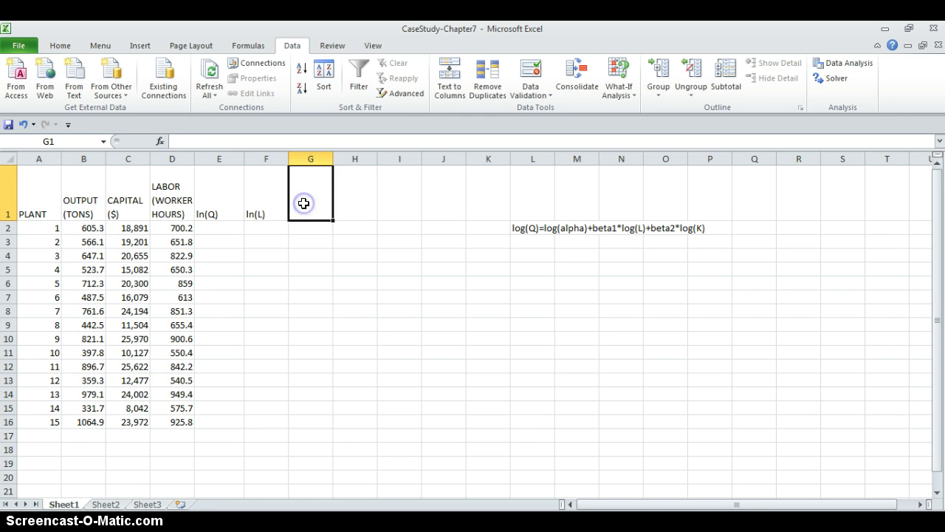
text(ln(k)
key(BackSpace)
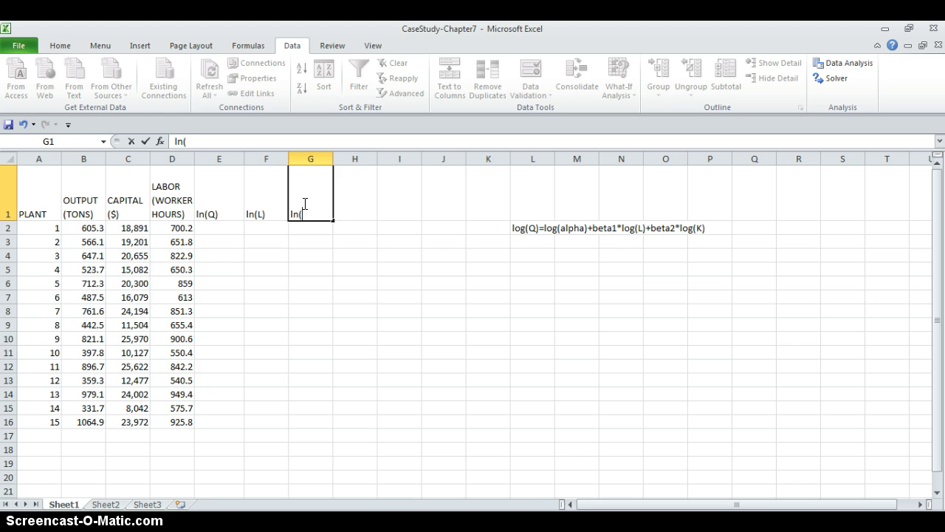
text(K))
click(235, 227)
- Enter =LN(B2) in E2 and copy the log formula across into F2 and G2
click(235, 227)
text(=ln()
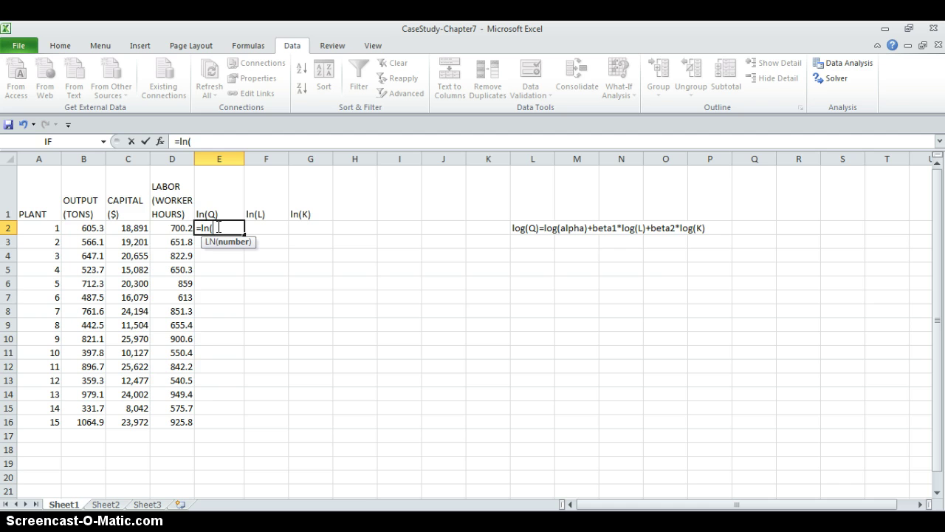
click(96, 228)
text())
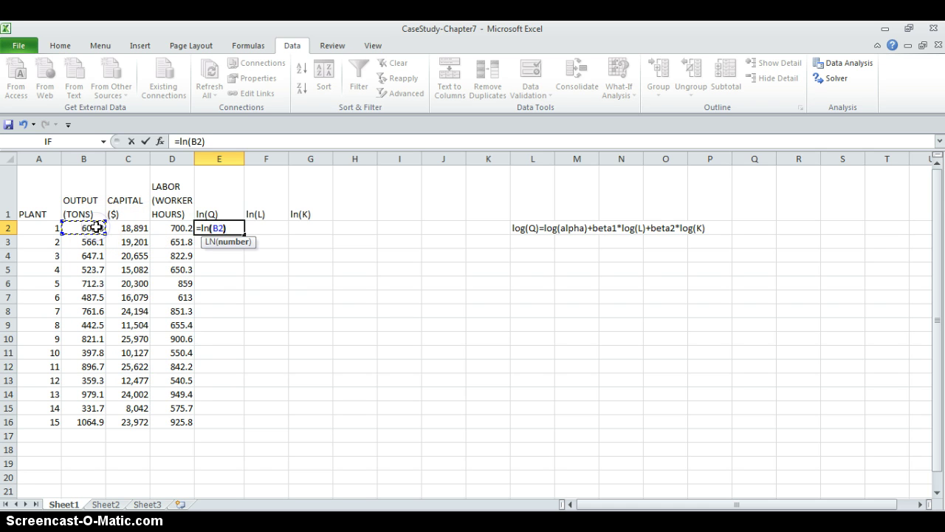
key(Return)
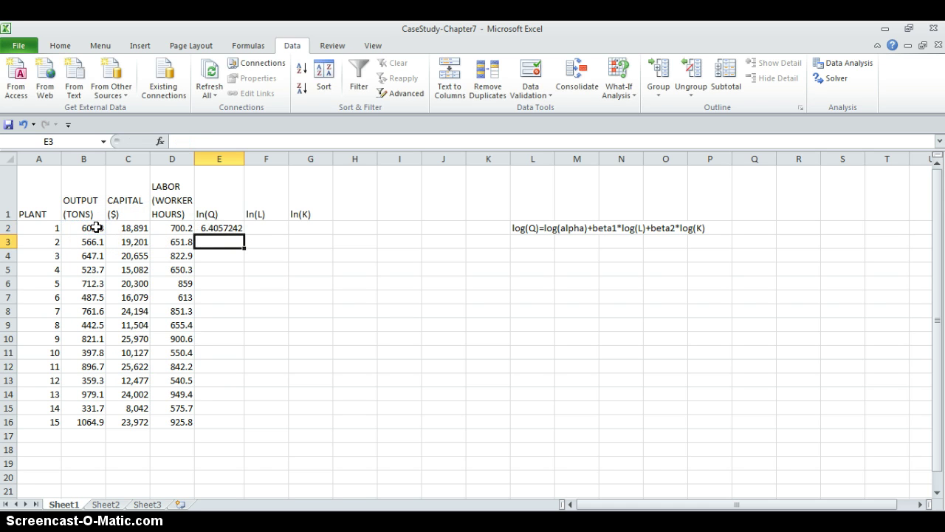
click(222, 226)
drag(244, 234, 314, 229)
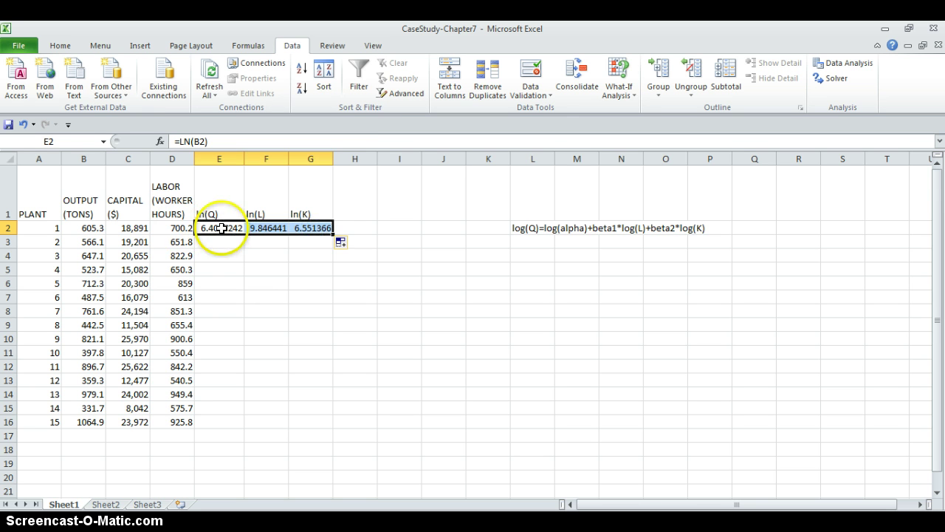
- Fill the ln(Q), ln(L) and ln(K) formulas down to row 16
click(211, 233)
drag(245, 239, 247, 427)
drag(262, 227, 308, 228)
double_click(333, 235)
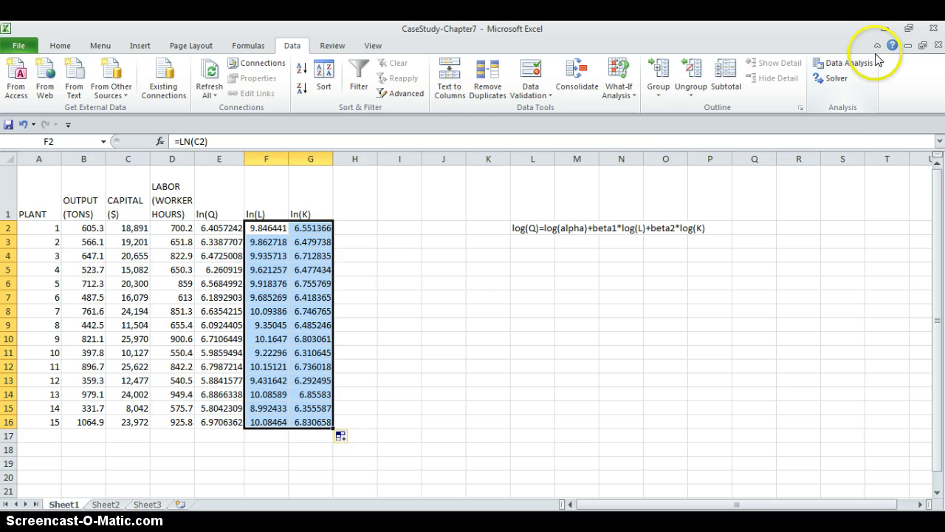
- Run Data Analysis Regression with Y range E2:E16 and X range F2:G16, output to a new worksheet
click(849, 63)
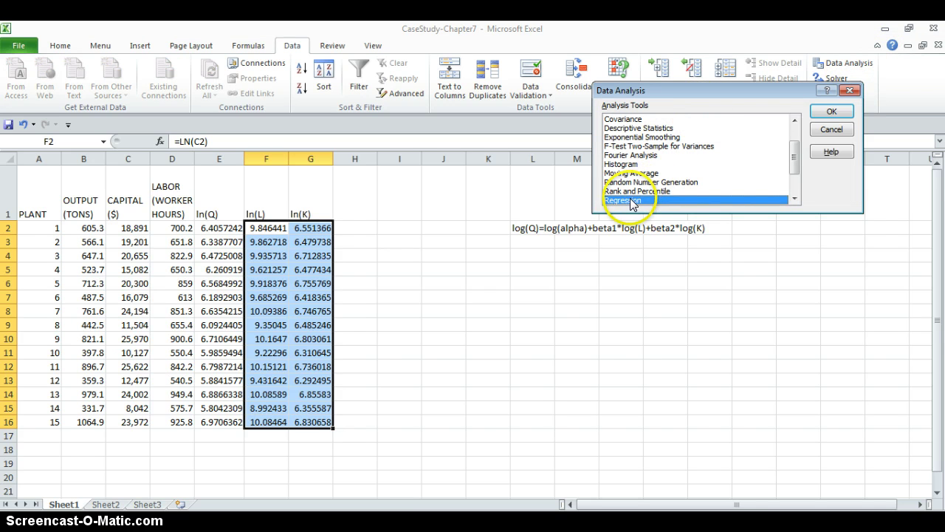
double_click(630, 199)
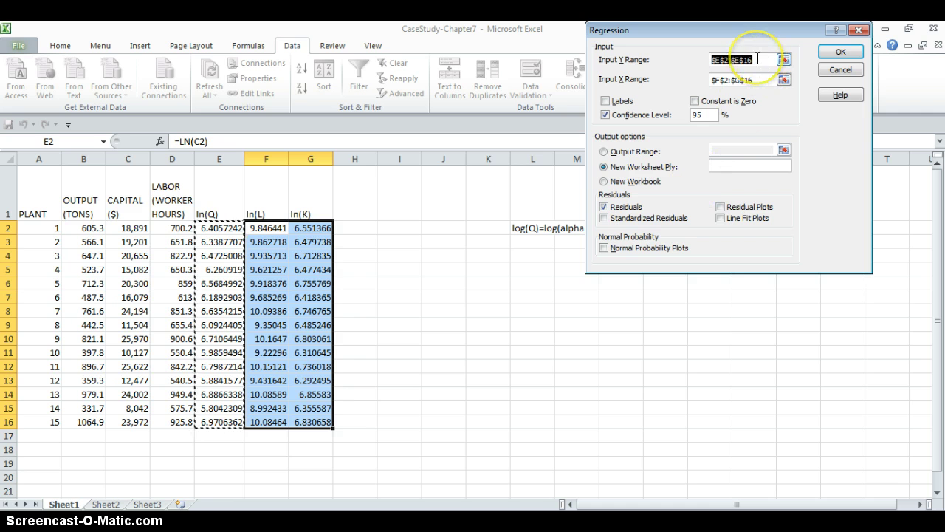
key(BackSpace)
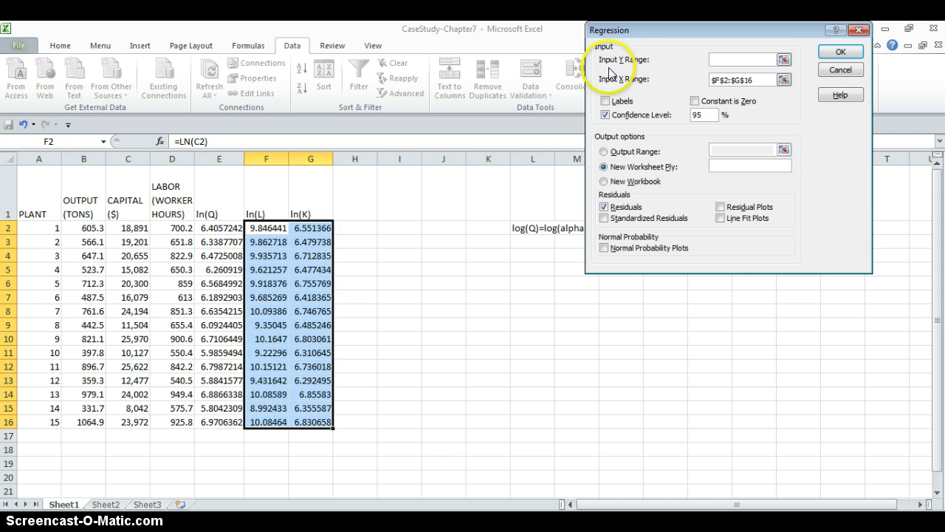
drag(235, 228, 231, 425)
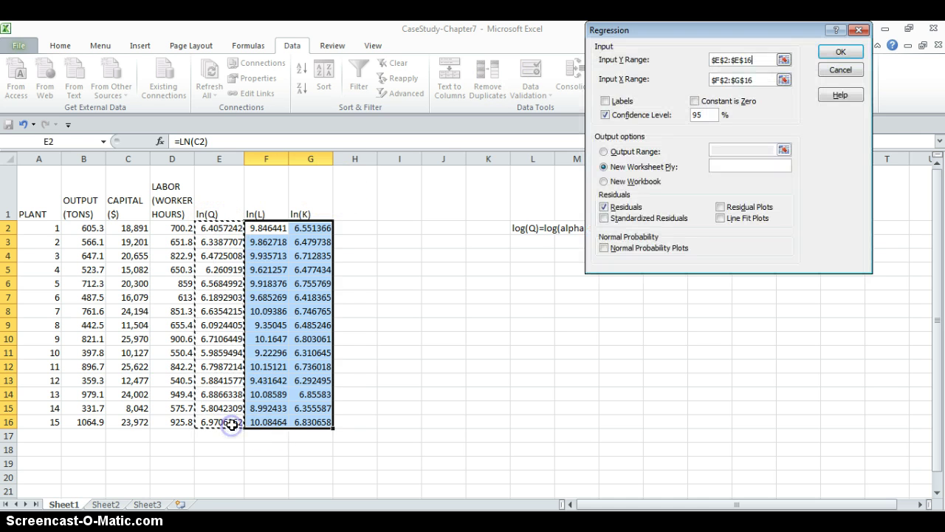
click(757, 80)
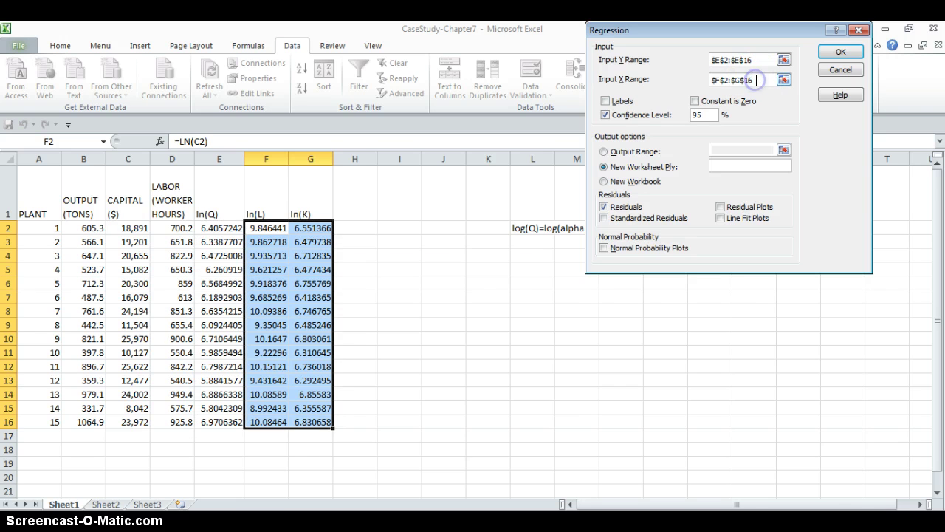
key(BackSpace)
key(BackSpace)
key(BackSpace)
key(BackSpace)
key(BackSpace)
key(BackSpace)
key(BackSpace)
key(BackSpace)
key(BackSpace)
key(BackSpace)
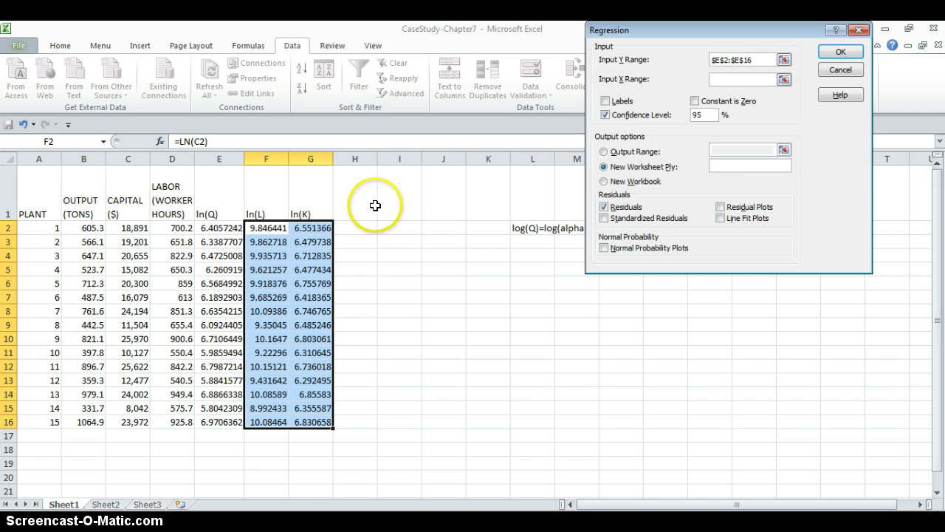
drag(262, 228, 316, 425)
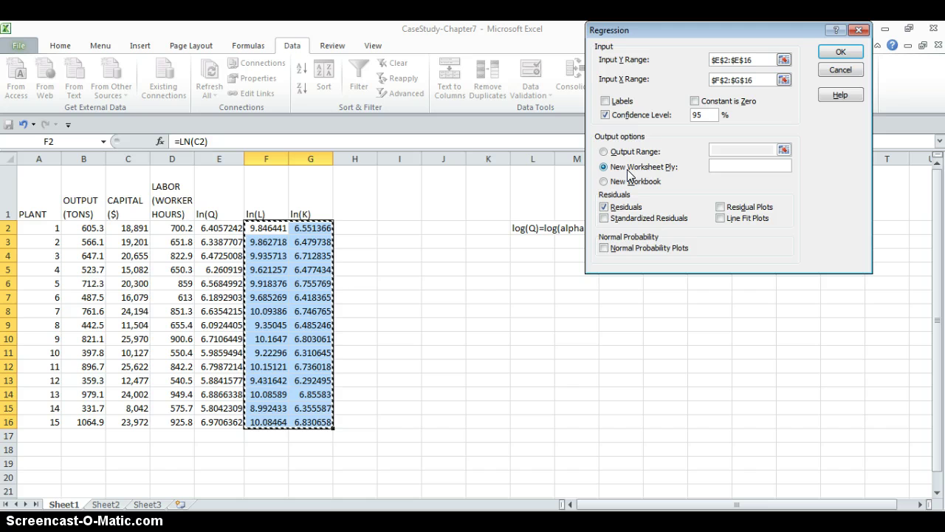
click(834, 53)
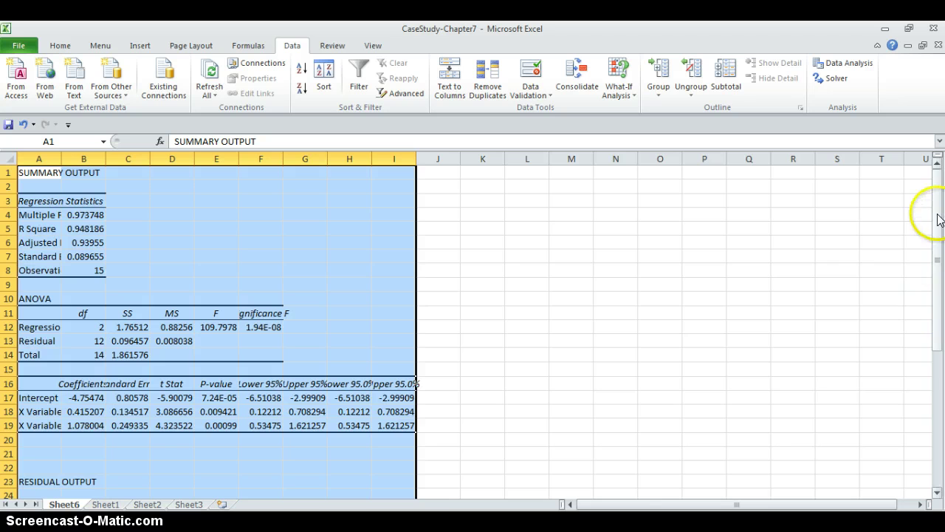
mouse_move(928, 211)
mouse_down()
mouse_move(929, 220)
mouse_move(929, 211)
mouse_up()
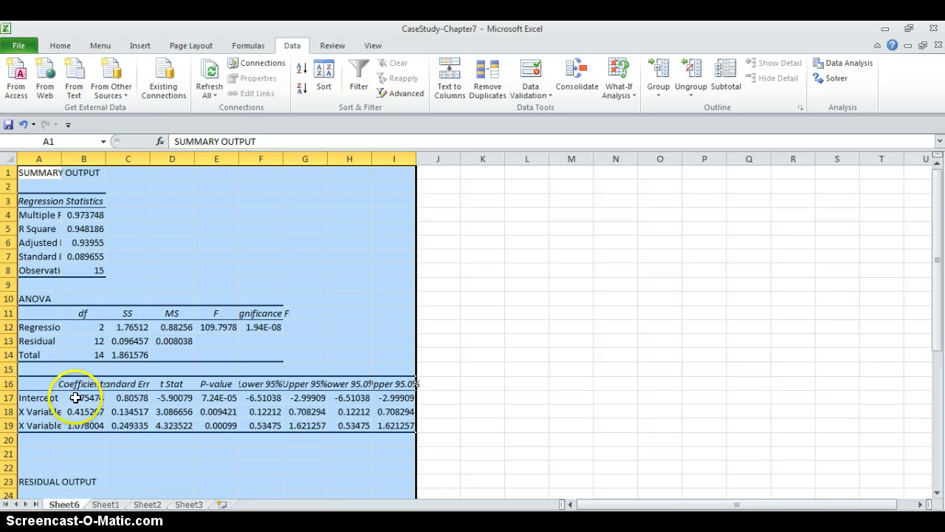
- Rename the X Variable 1 and X Variable 2 labels in A18:A19 to Beta1 and Beta2
click(38, 412)
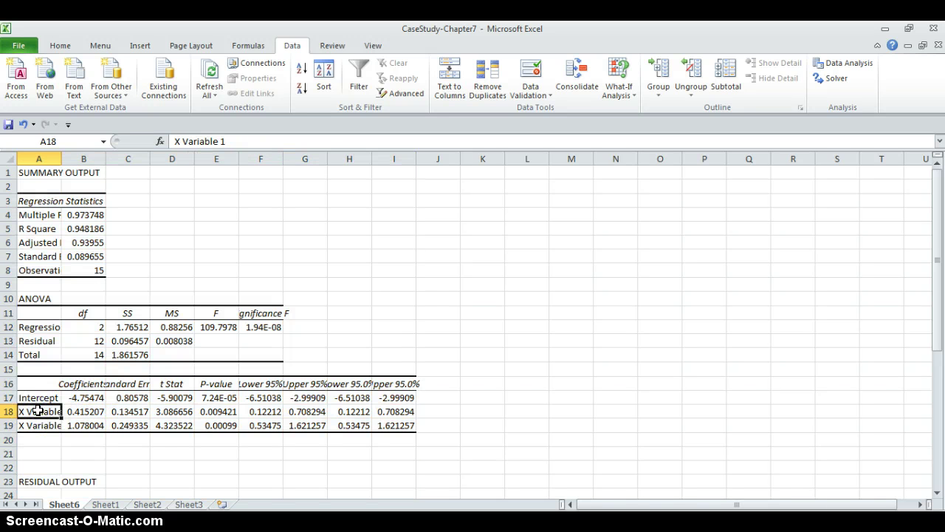
text(Beta1)
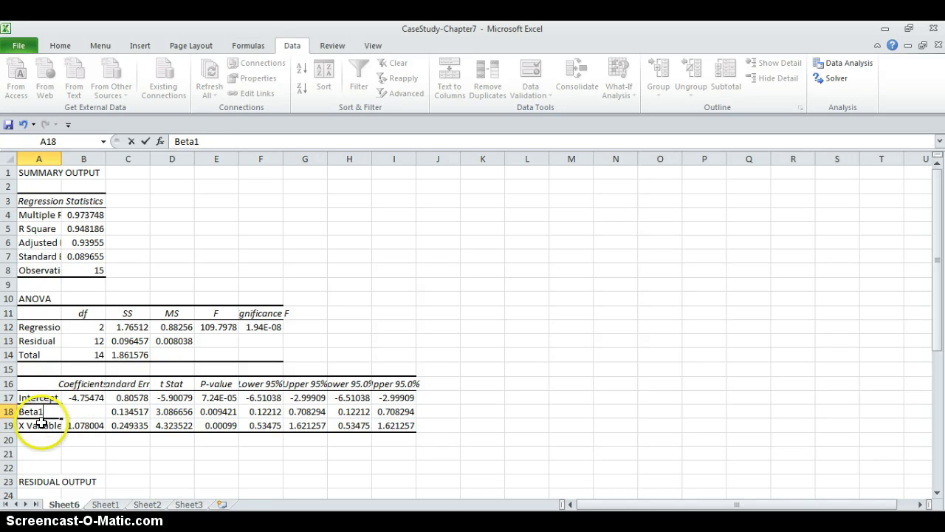
click(29, 425)
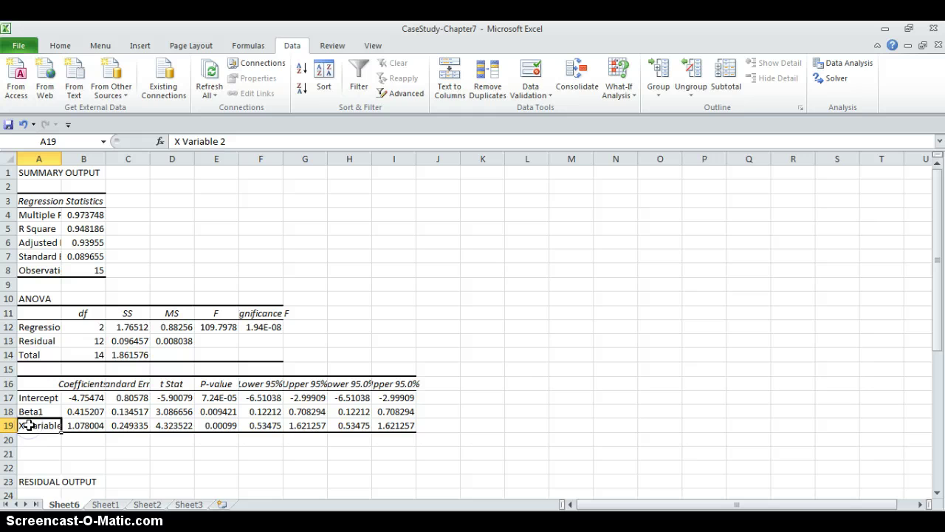
text(Beta2)
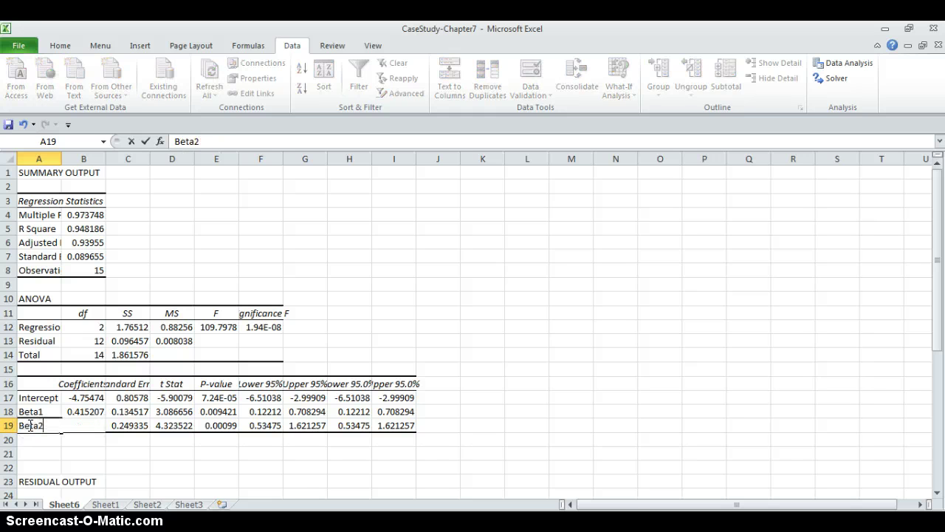
click(84, 438)
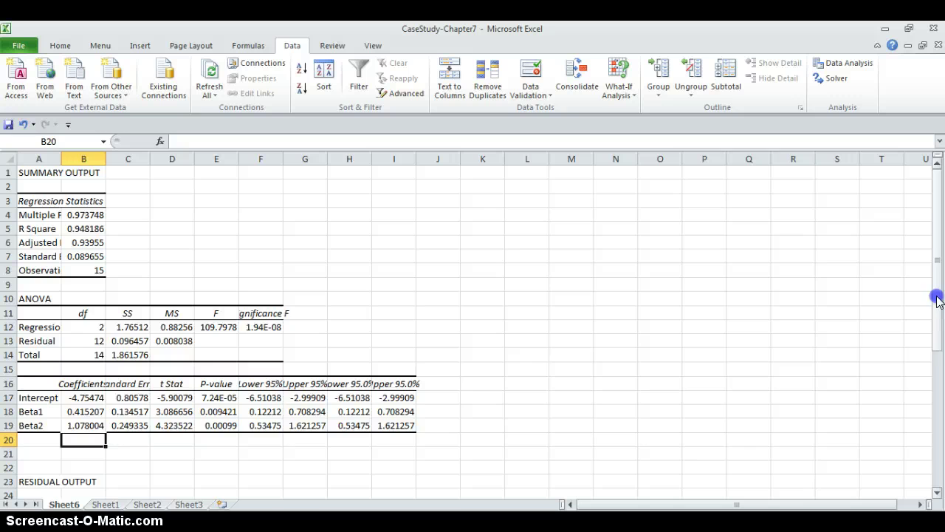
drag(934, 296, 937, 314)
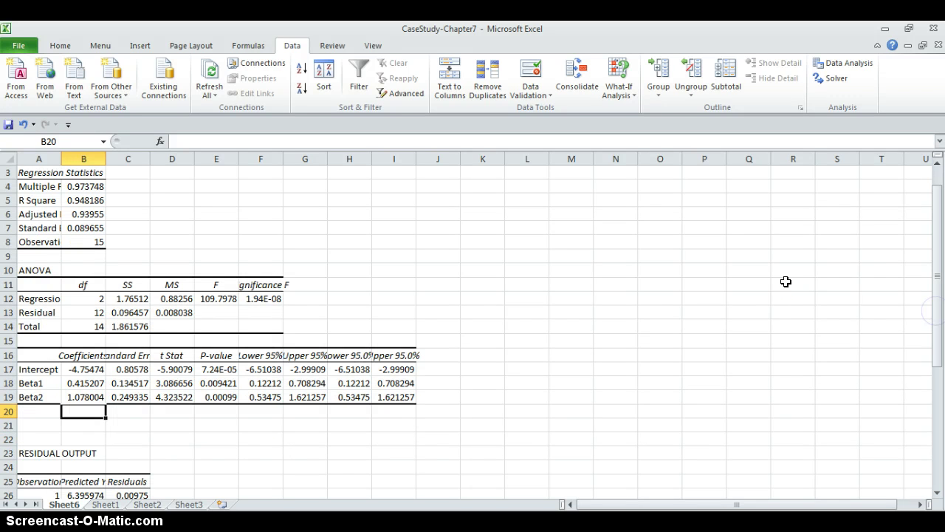